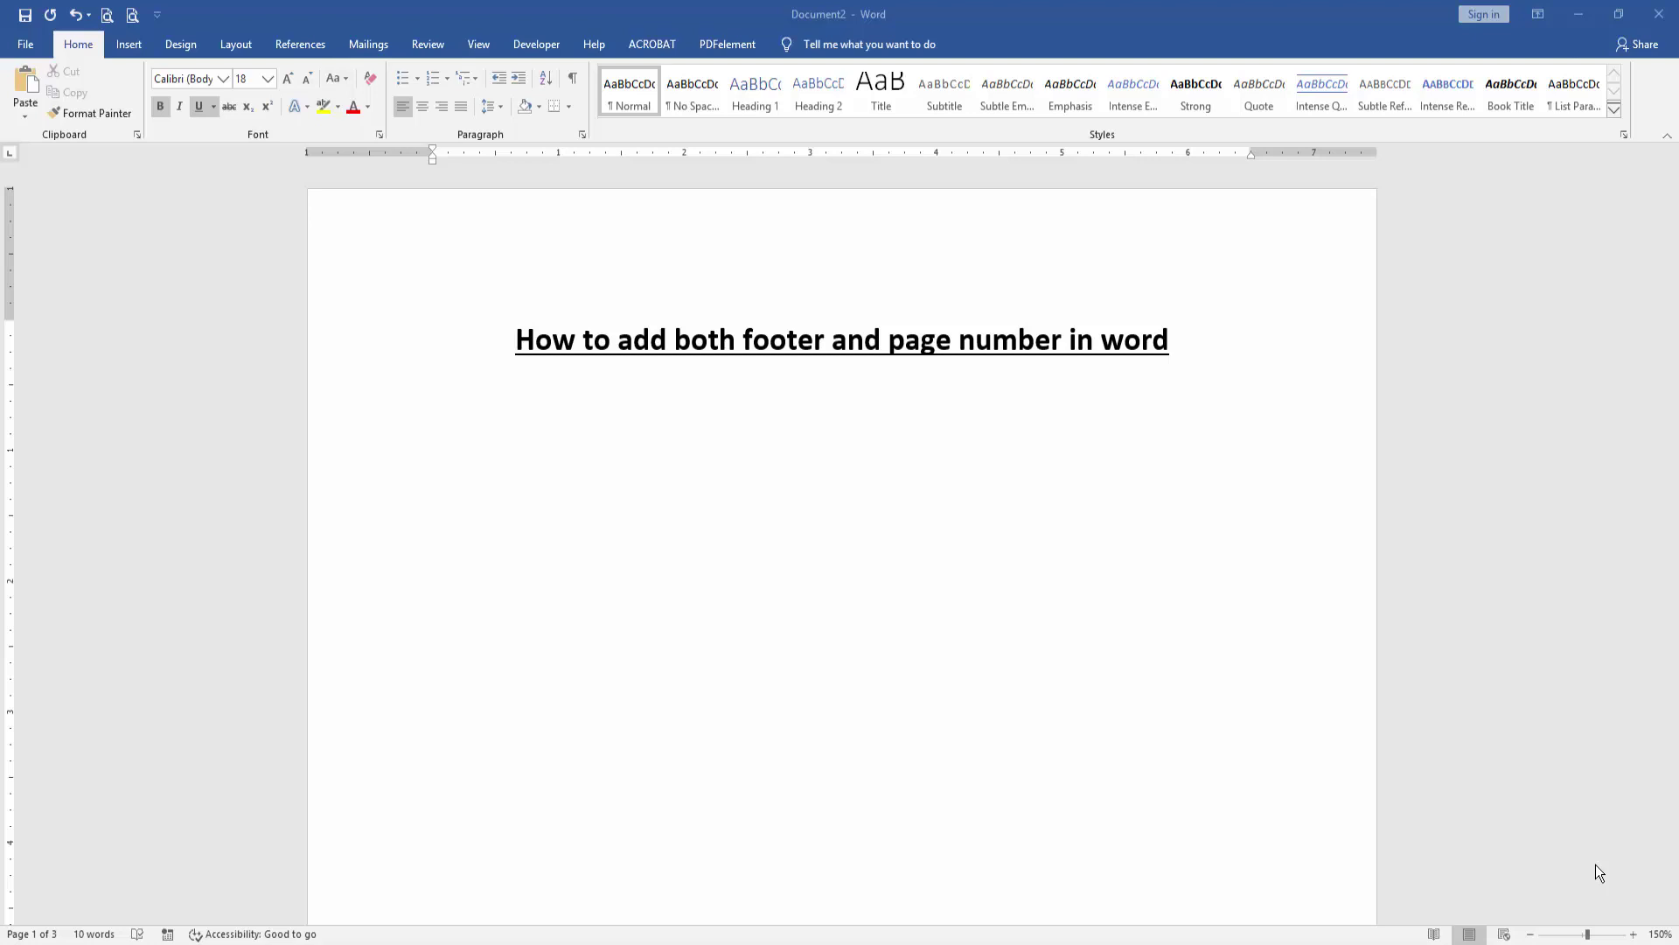
Step: Insert a Plain Number 3 page number at the bottom right of the page
click(813, 605)
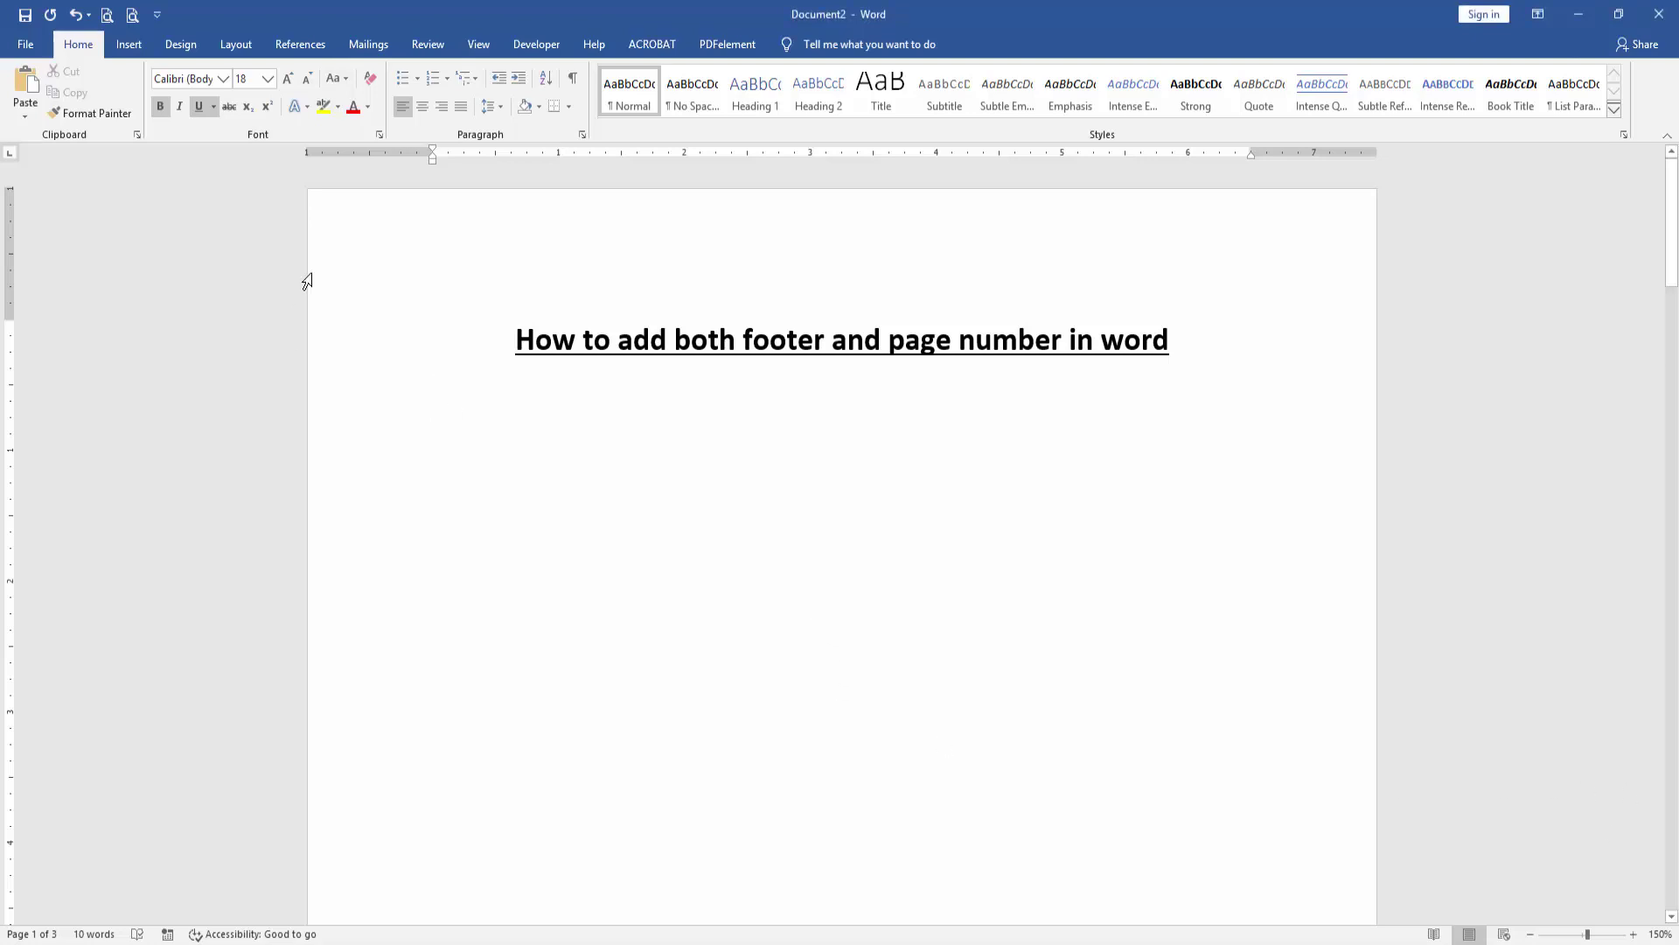
click(141, 43)
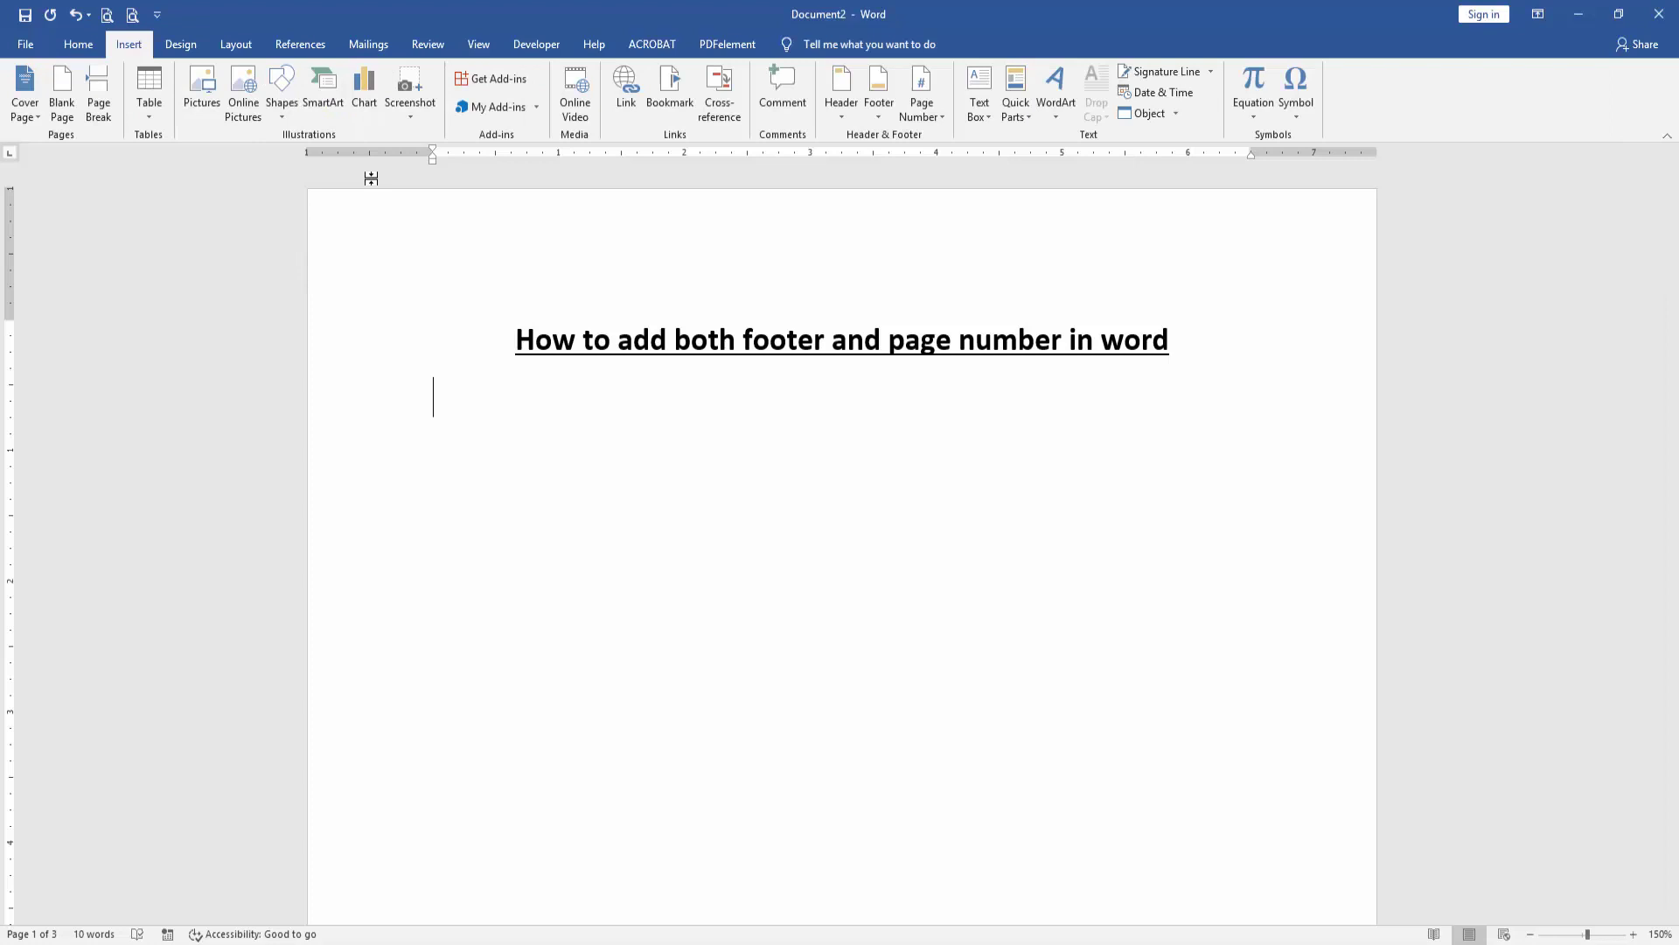
click(922, 108)
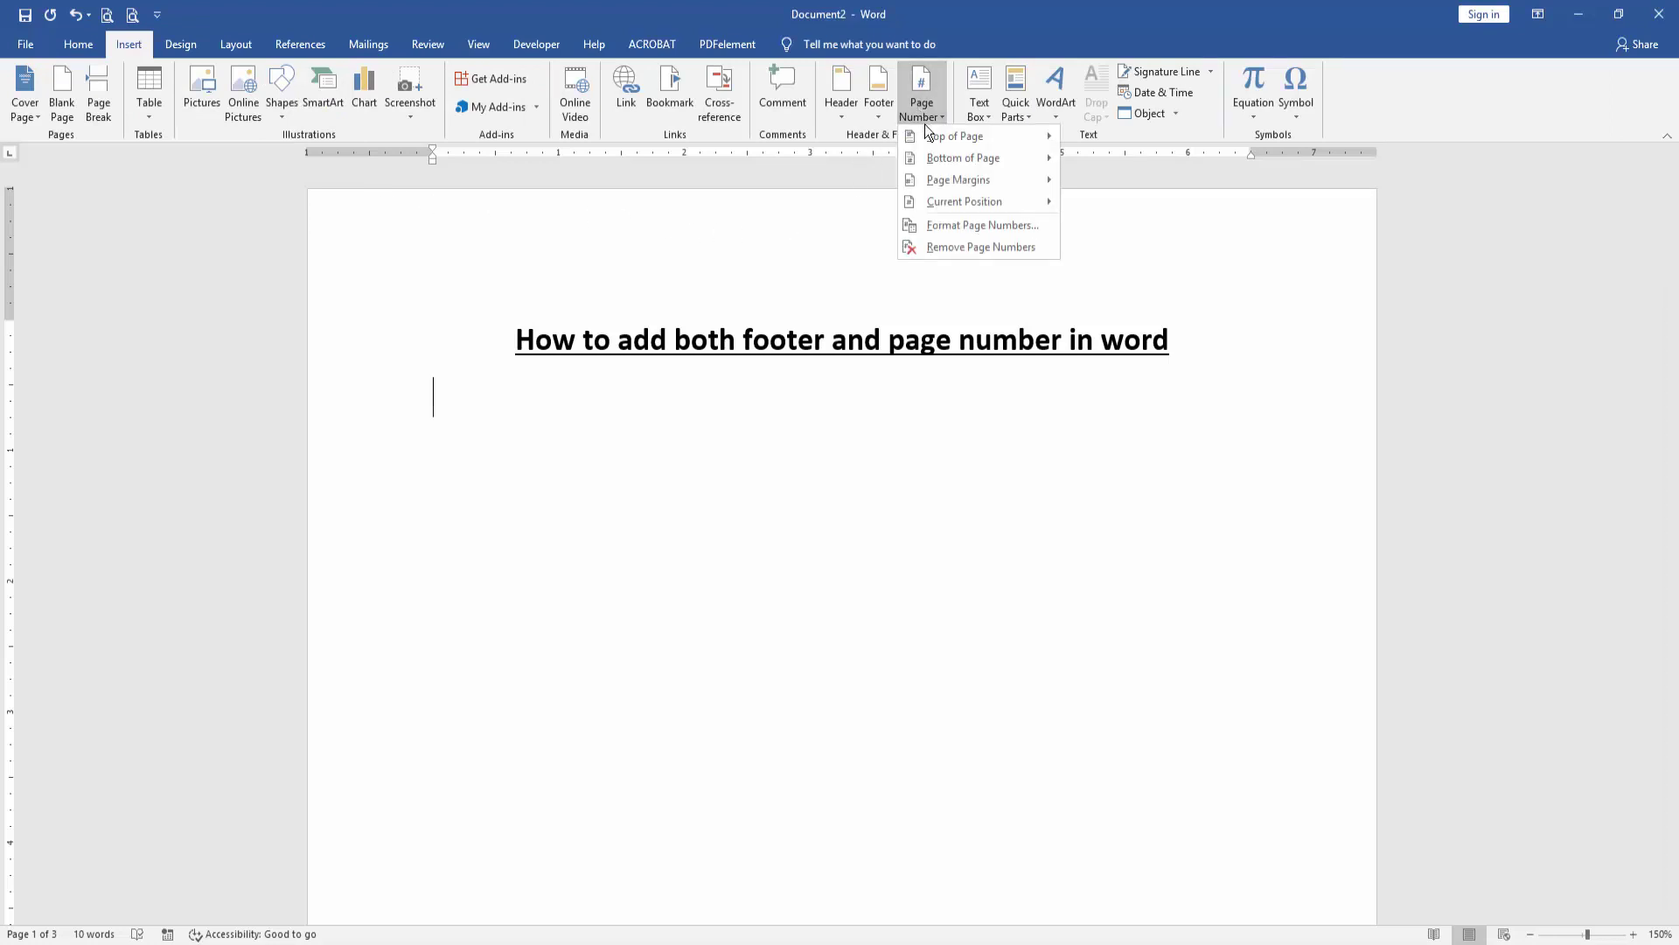
mouse_move(963, 158)
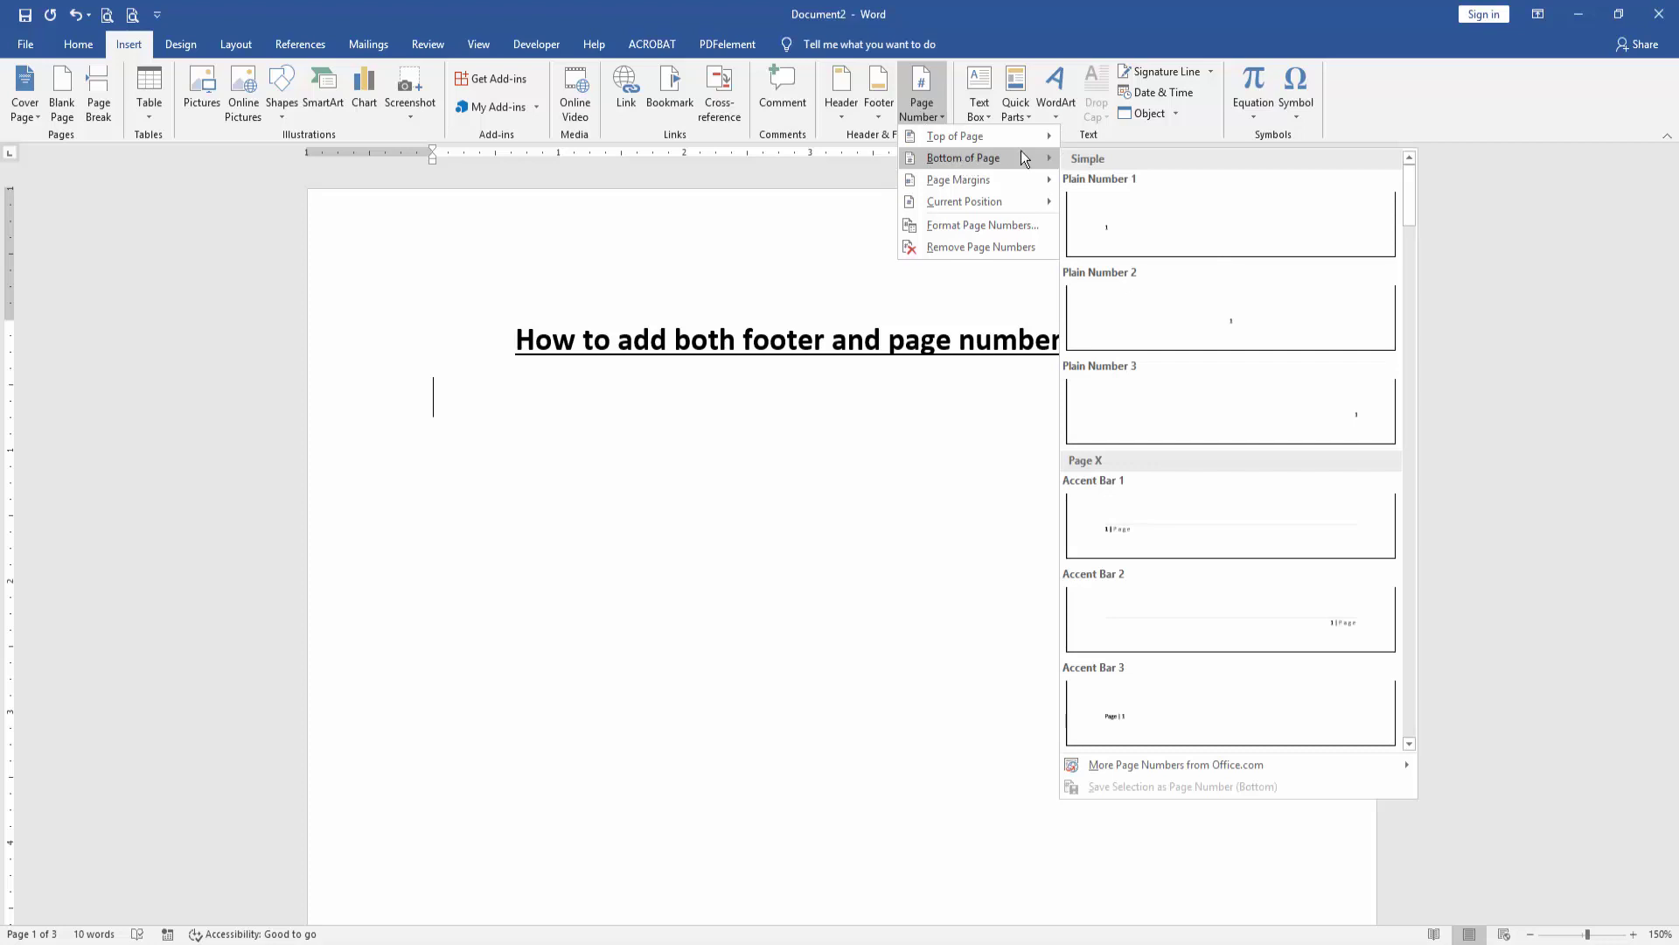
click(1299, 426)
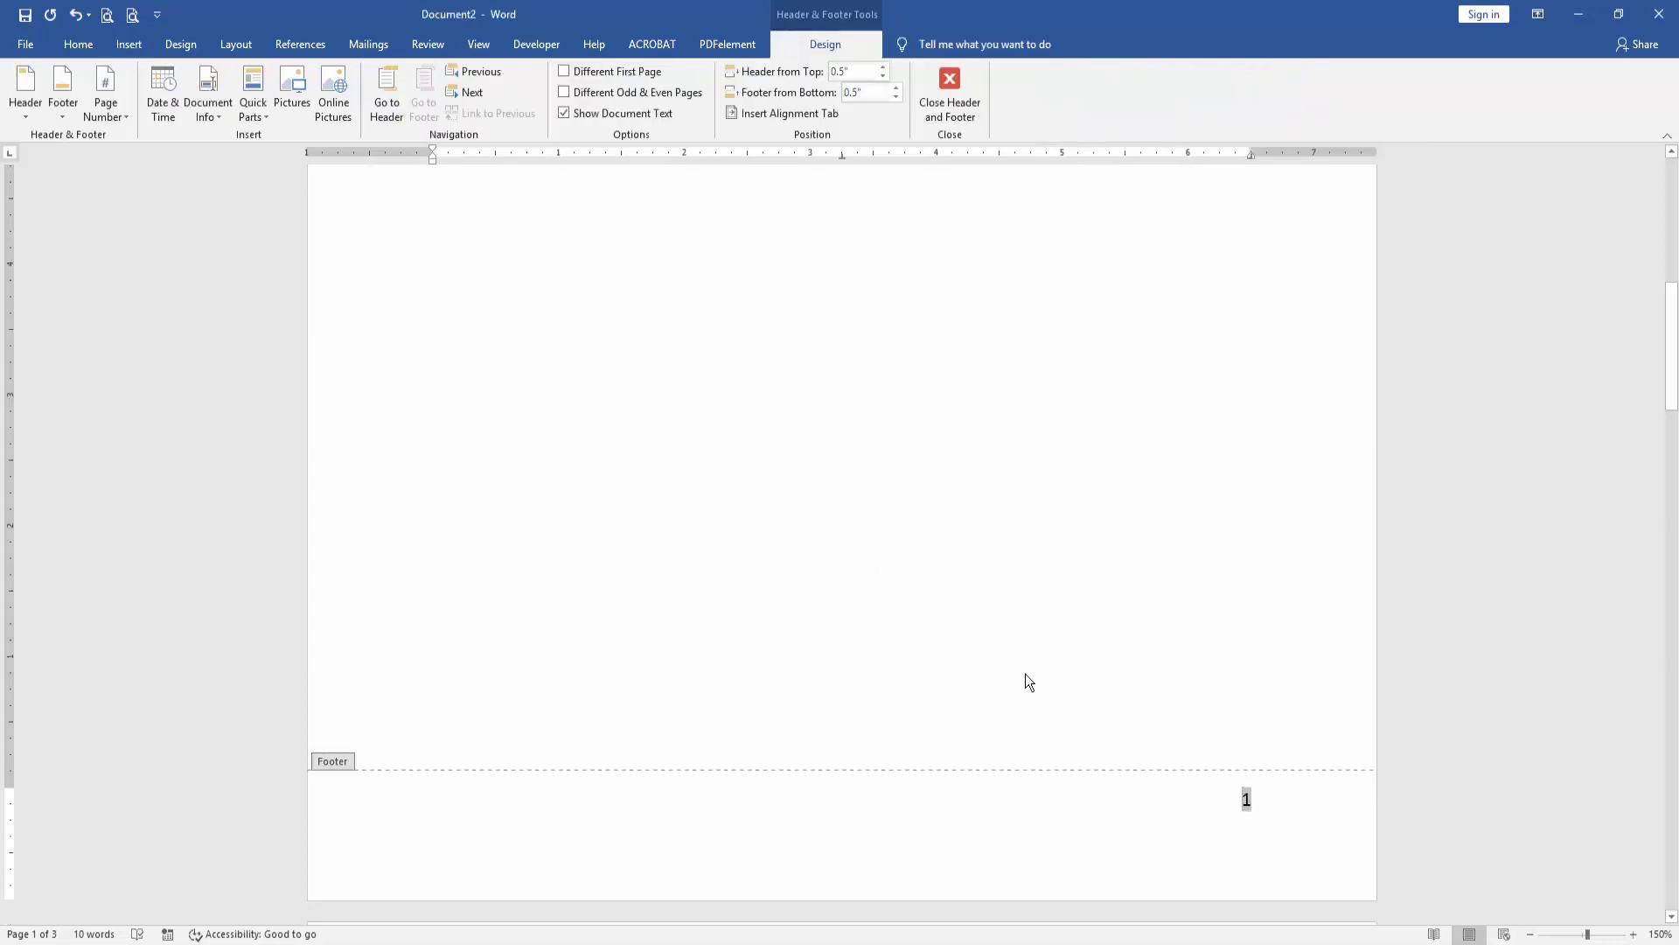
Step: Draw a text box in the footer's left part and type 'FOOTER TEXT', fixing a typo
click(736, 834)
click(127, 43)
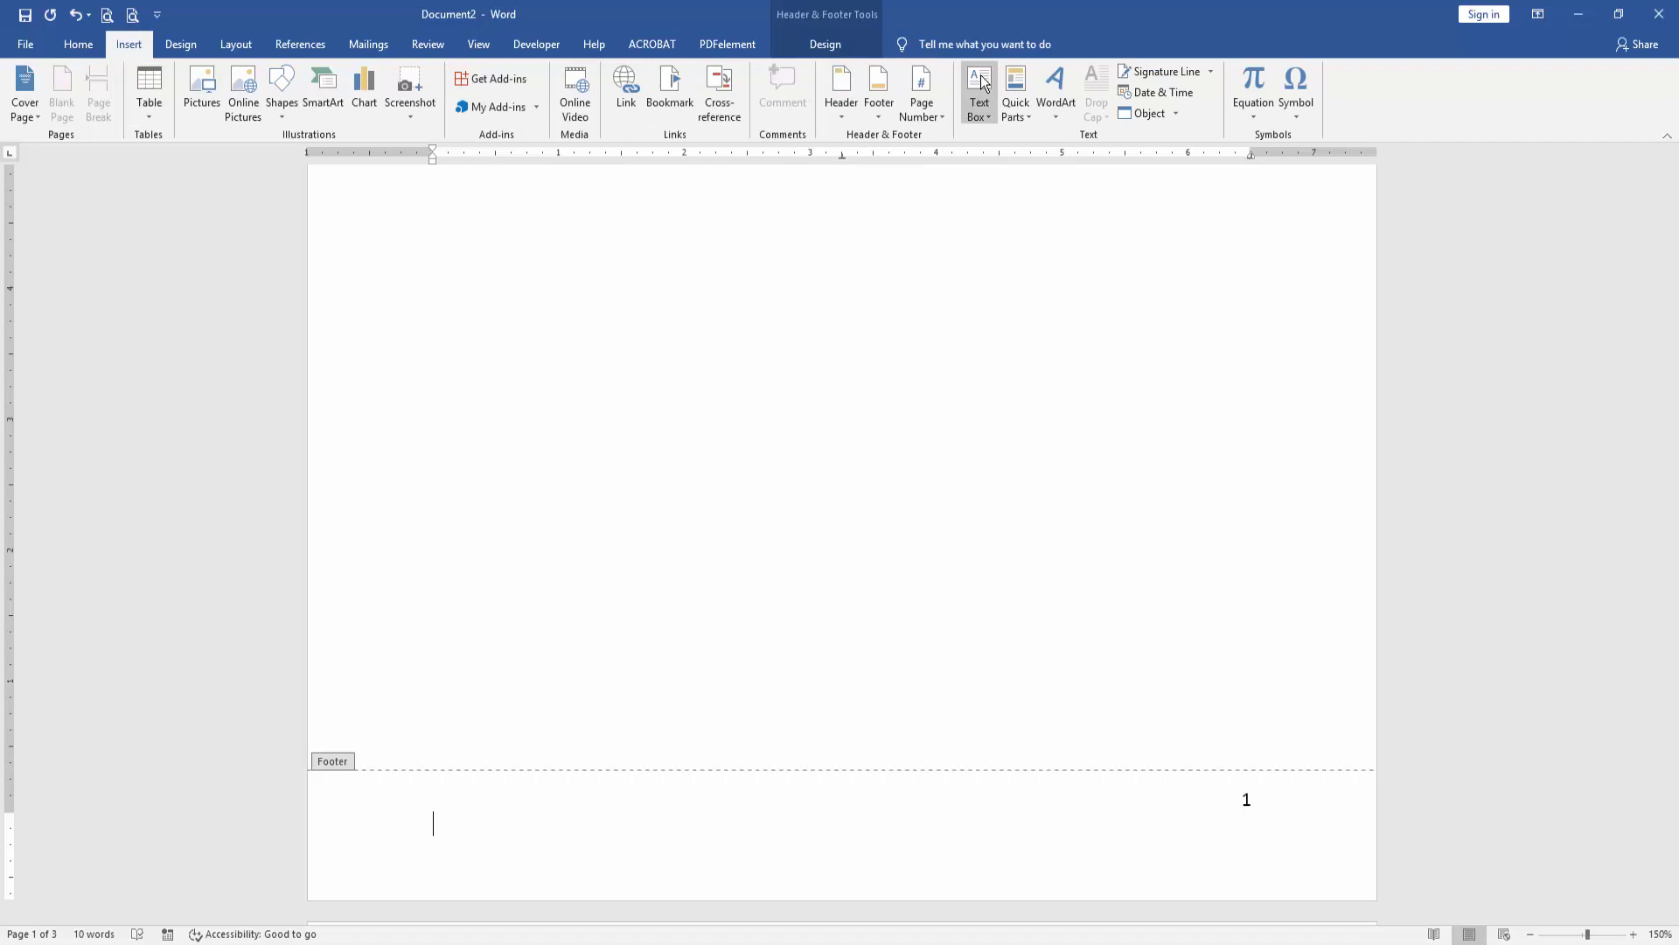
click(980, 98)
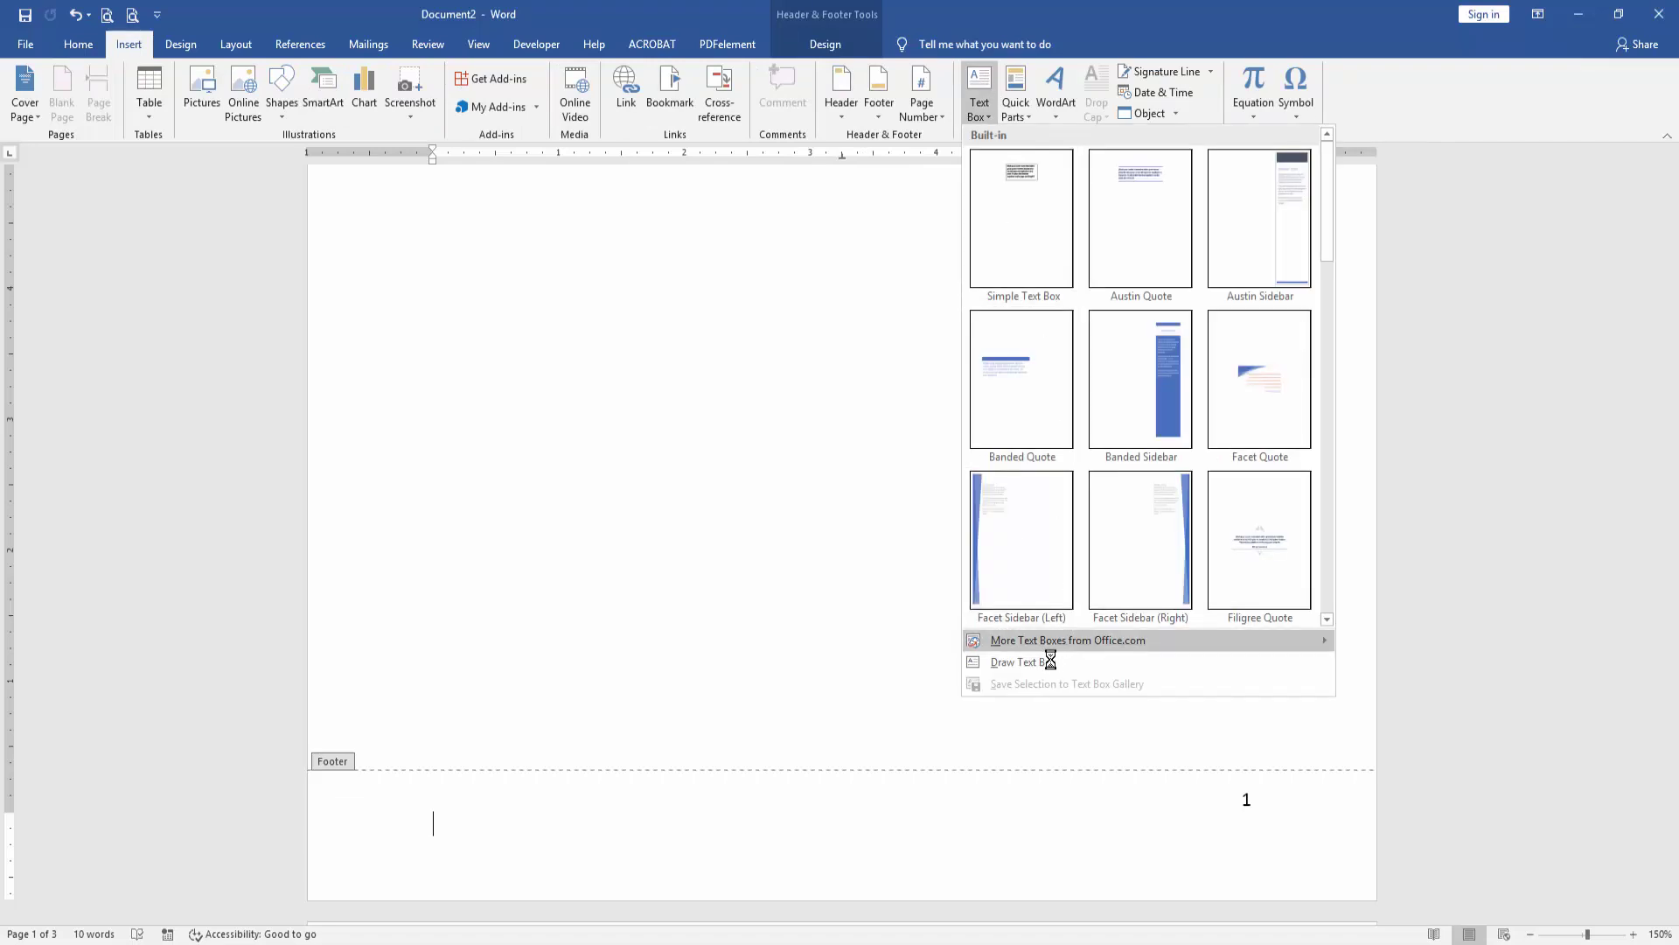
click(1024, 662)
drag(405, 790, 876, 873)
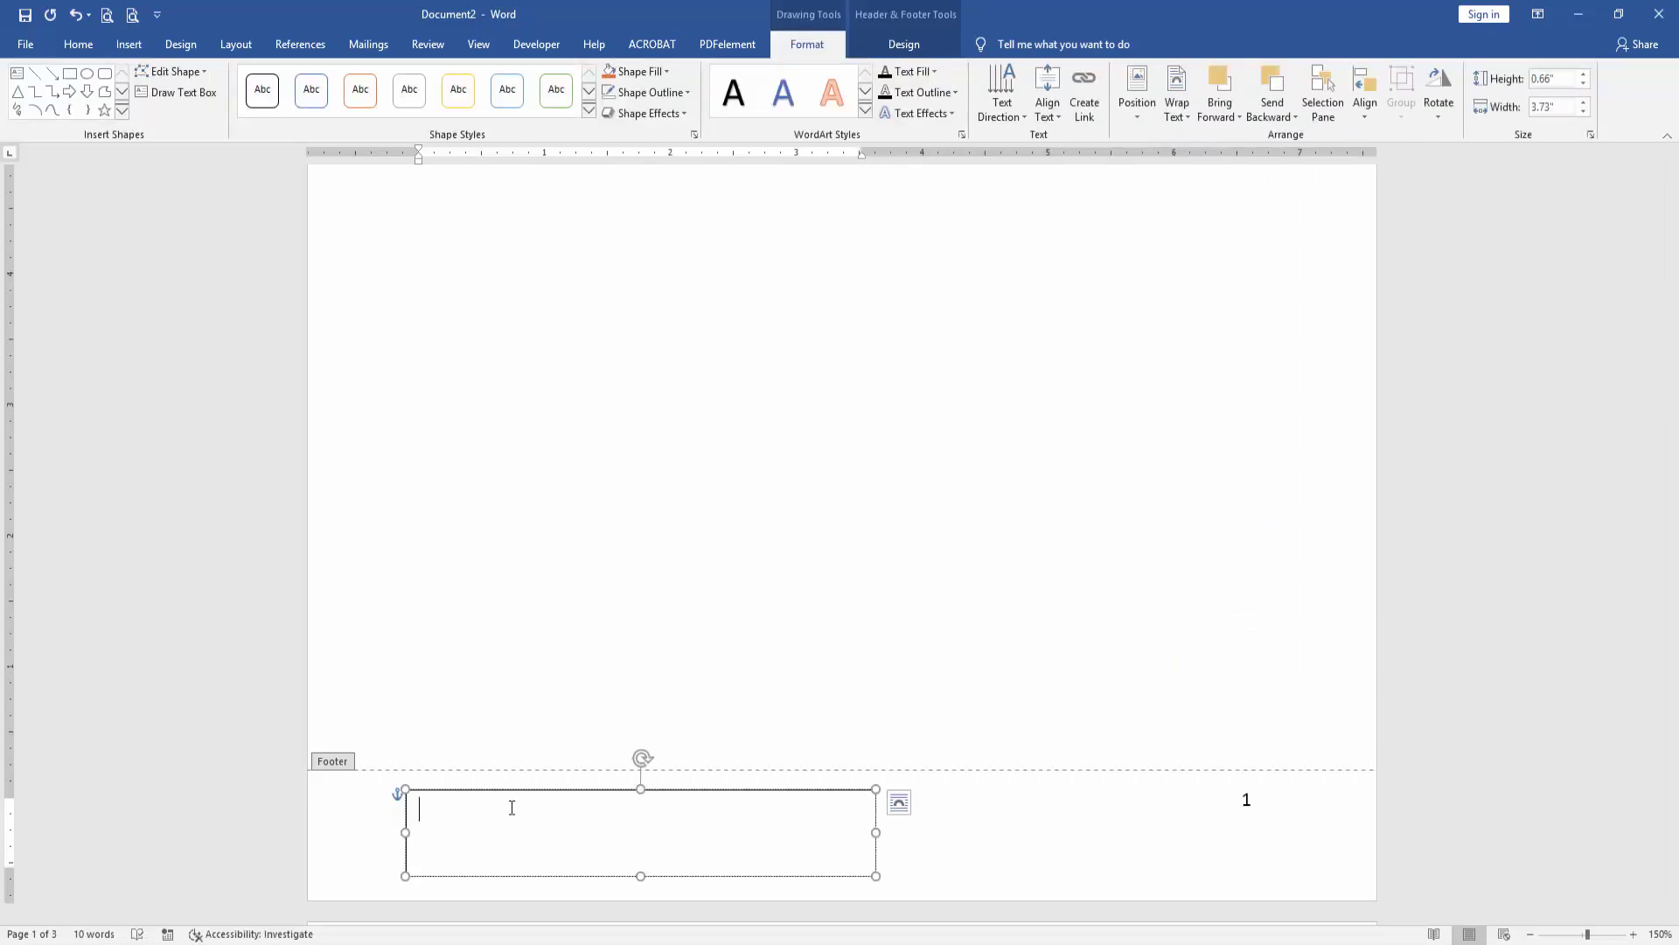
text(FOOTER TR)
key(BackSpace)
text(EXT)
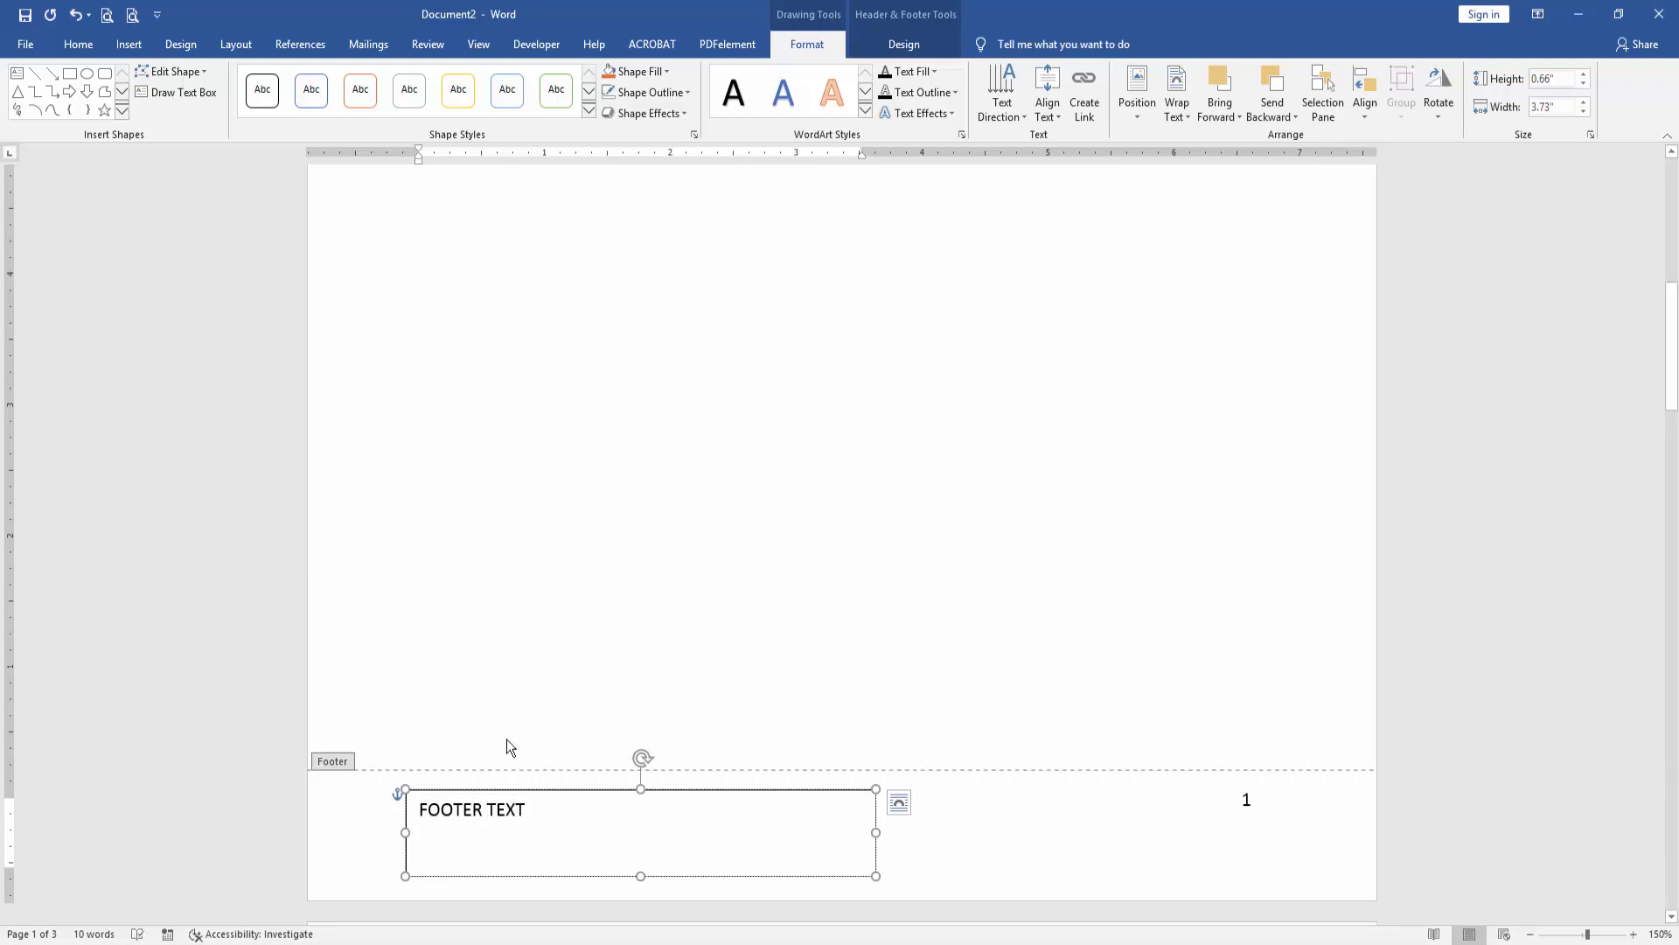
Step: Set the footer text box's Shape Outline to No Outline, then close the header and footer
click(704, 794)
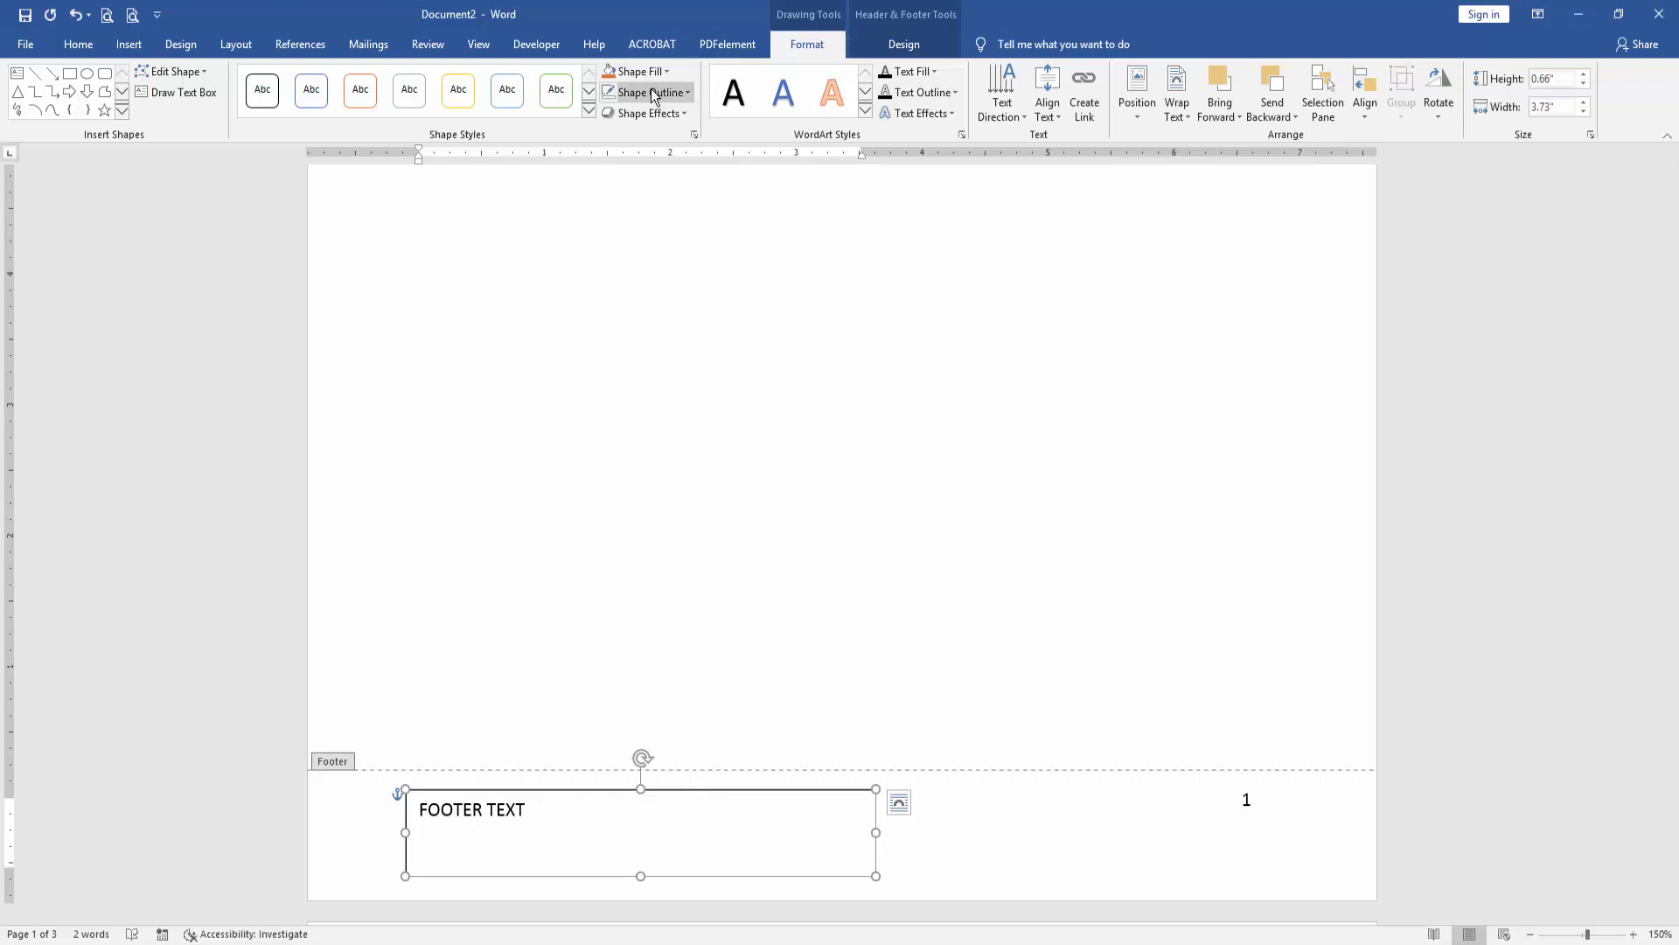
click(688, 91)
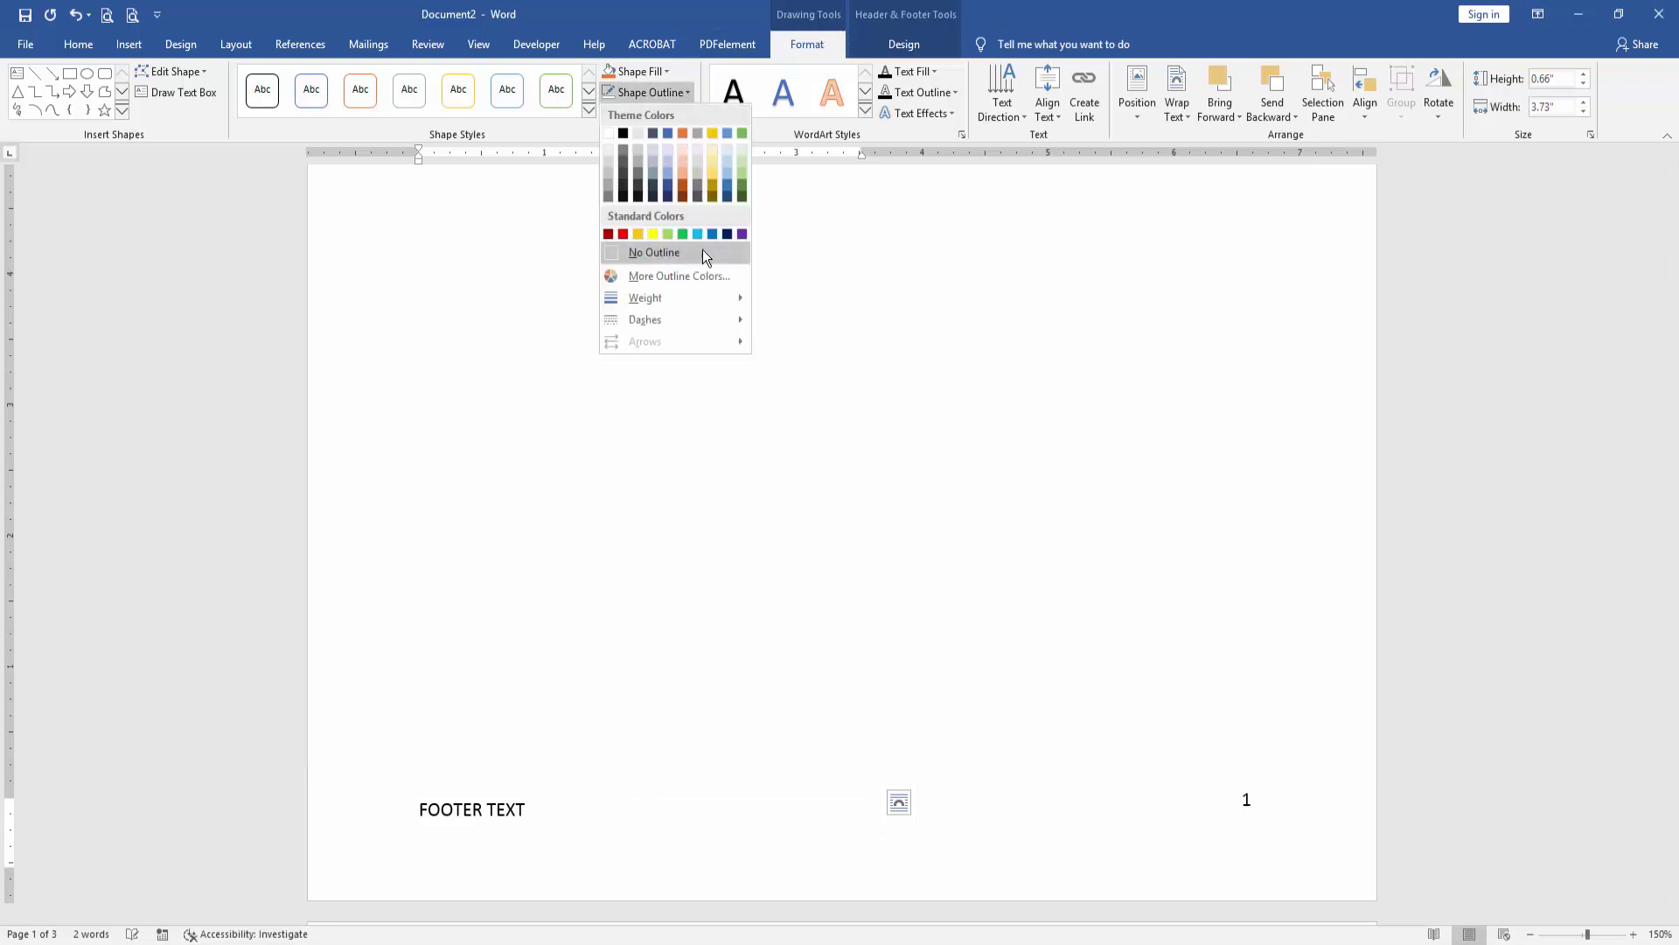
click(701, 253)
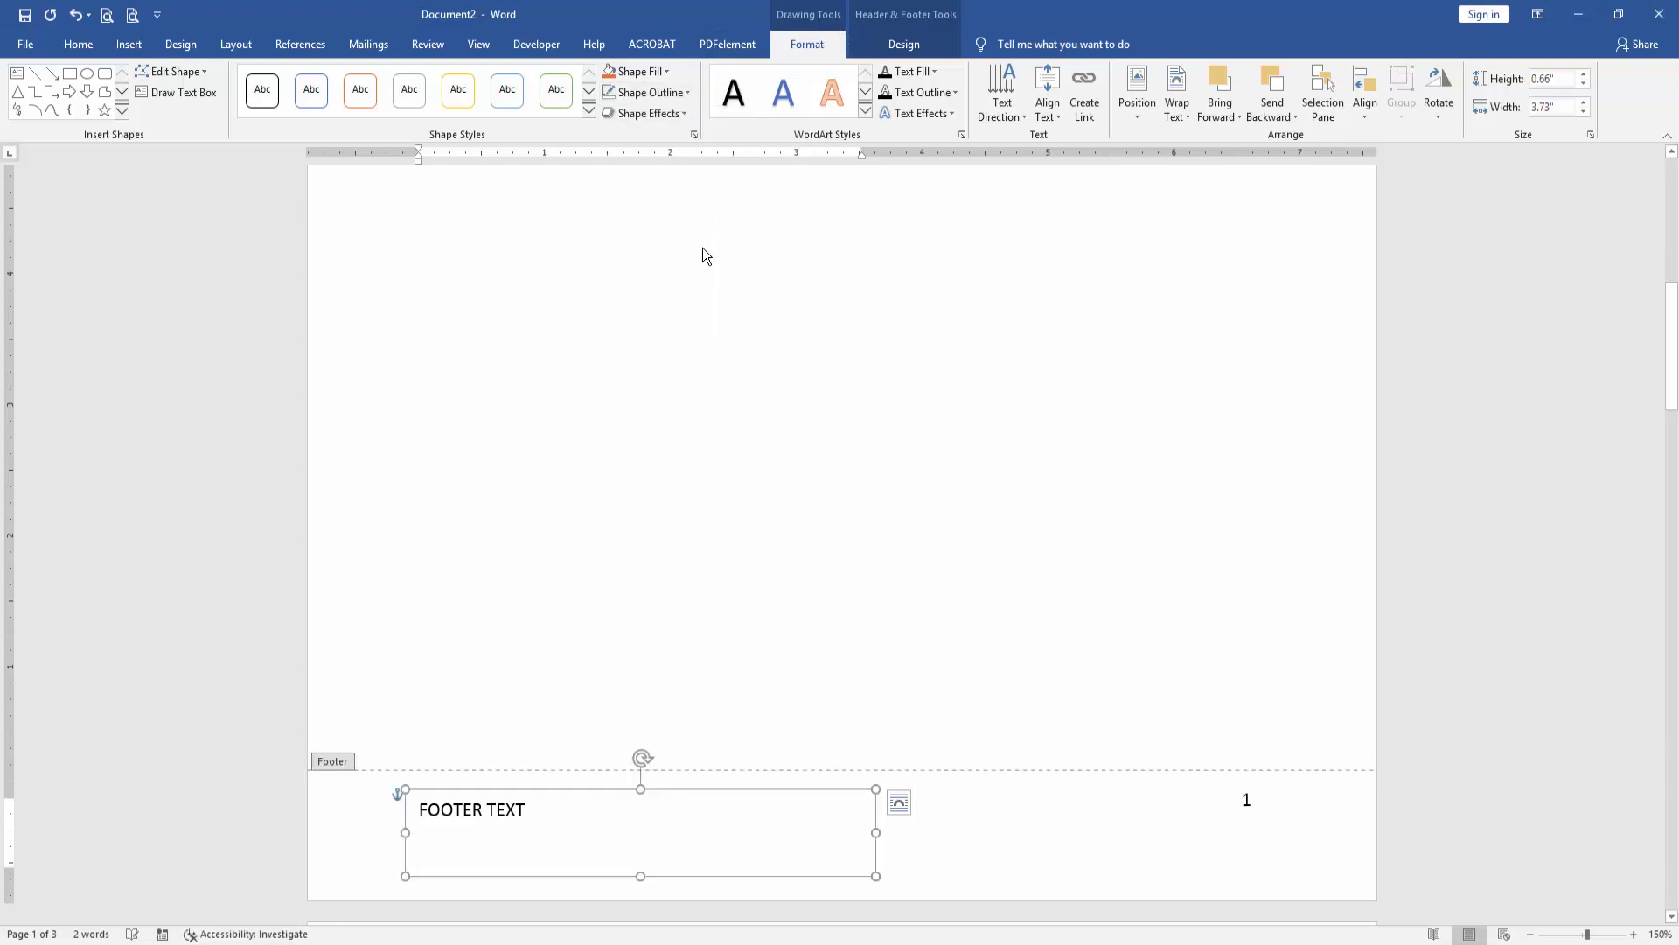
click(893, 43)
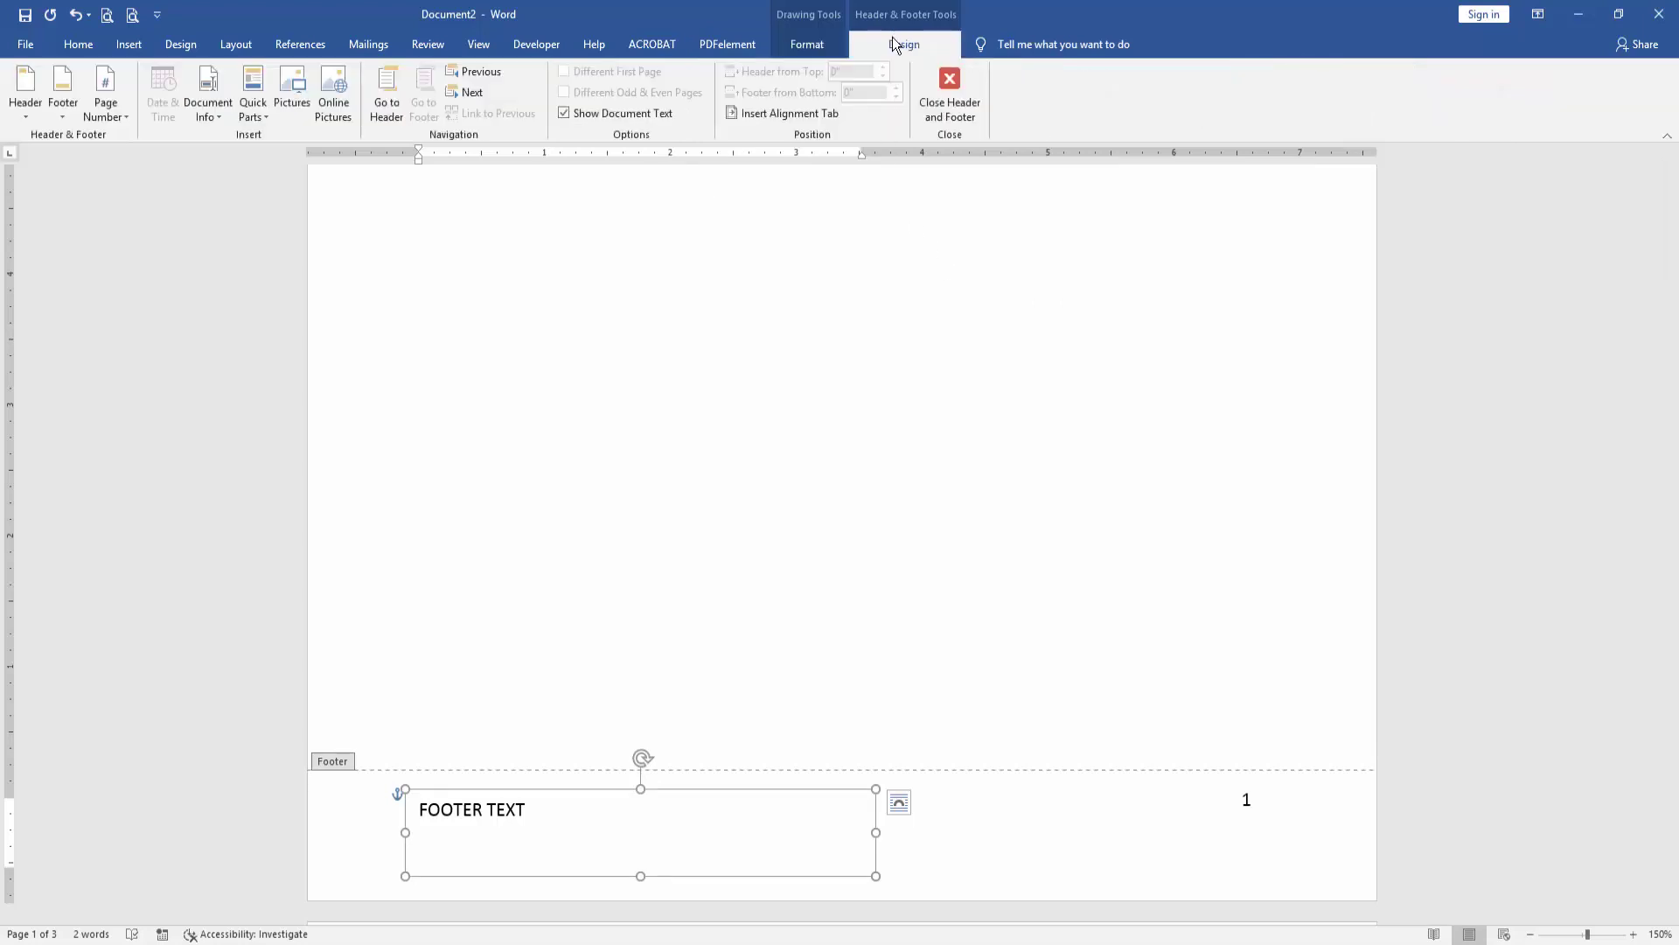
click(954, 92)
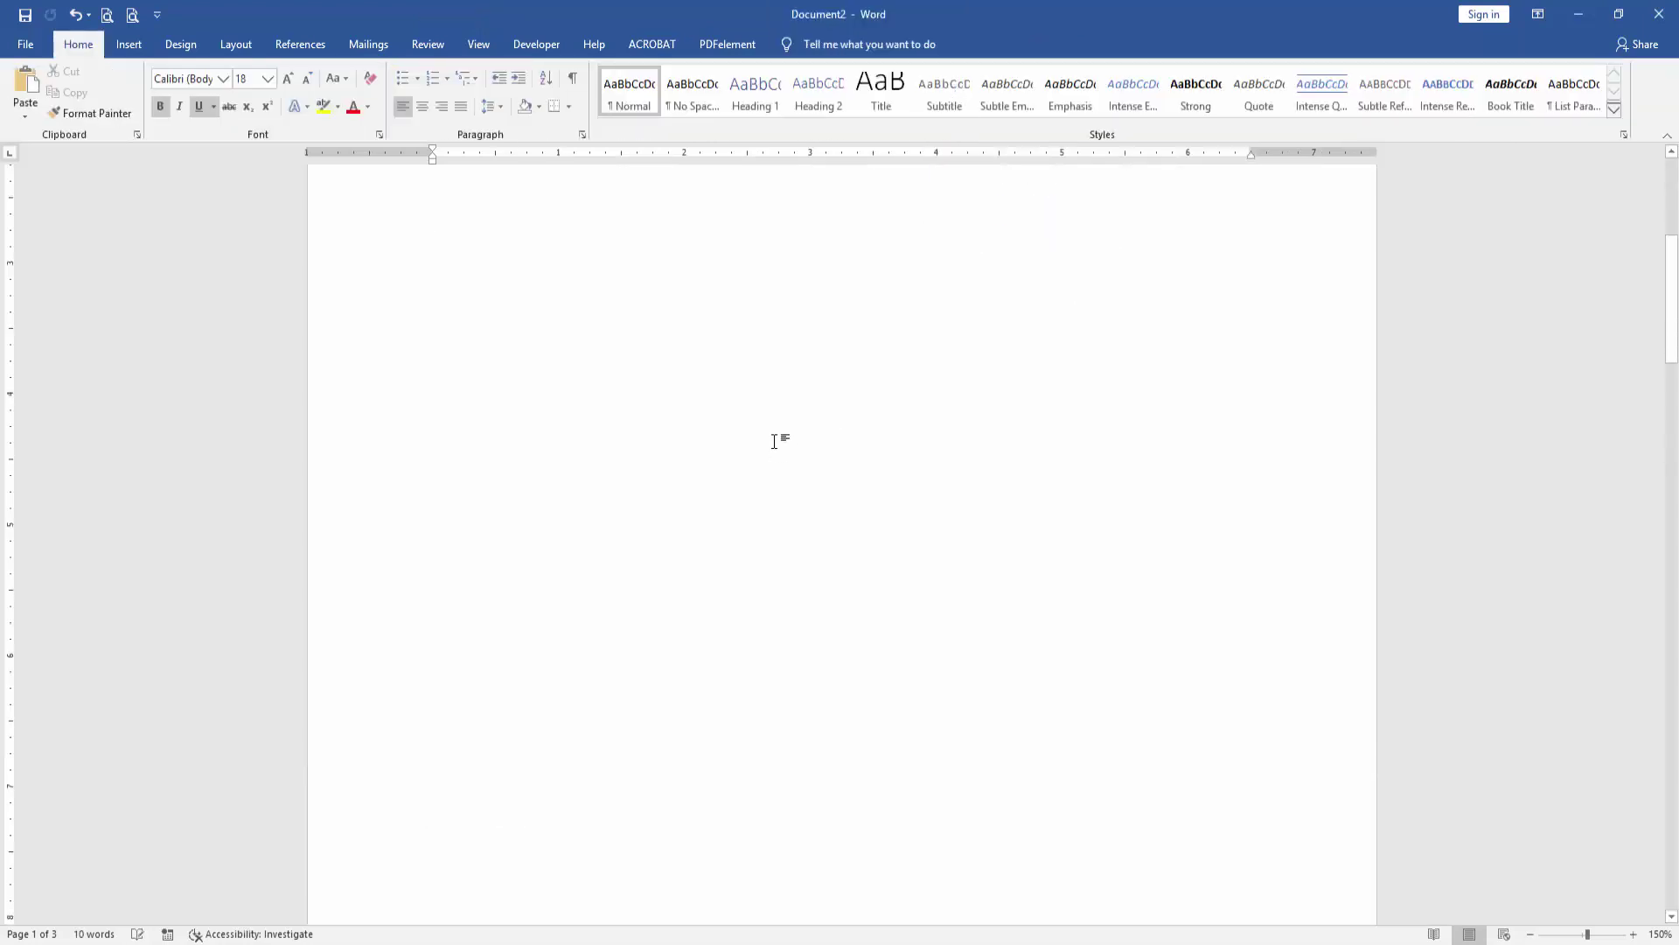
scroll(778, 448, down, 3)
scroll(778, 447, down, 2)
scroll(778, 448, up, 1)
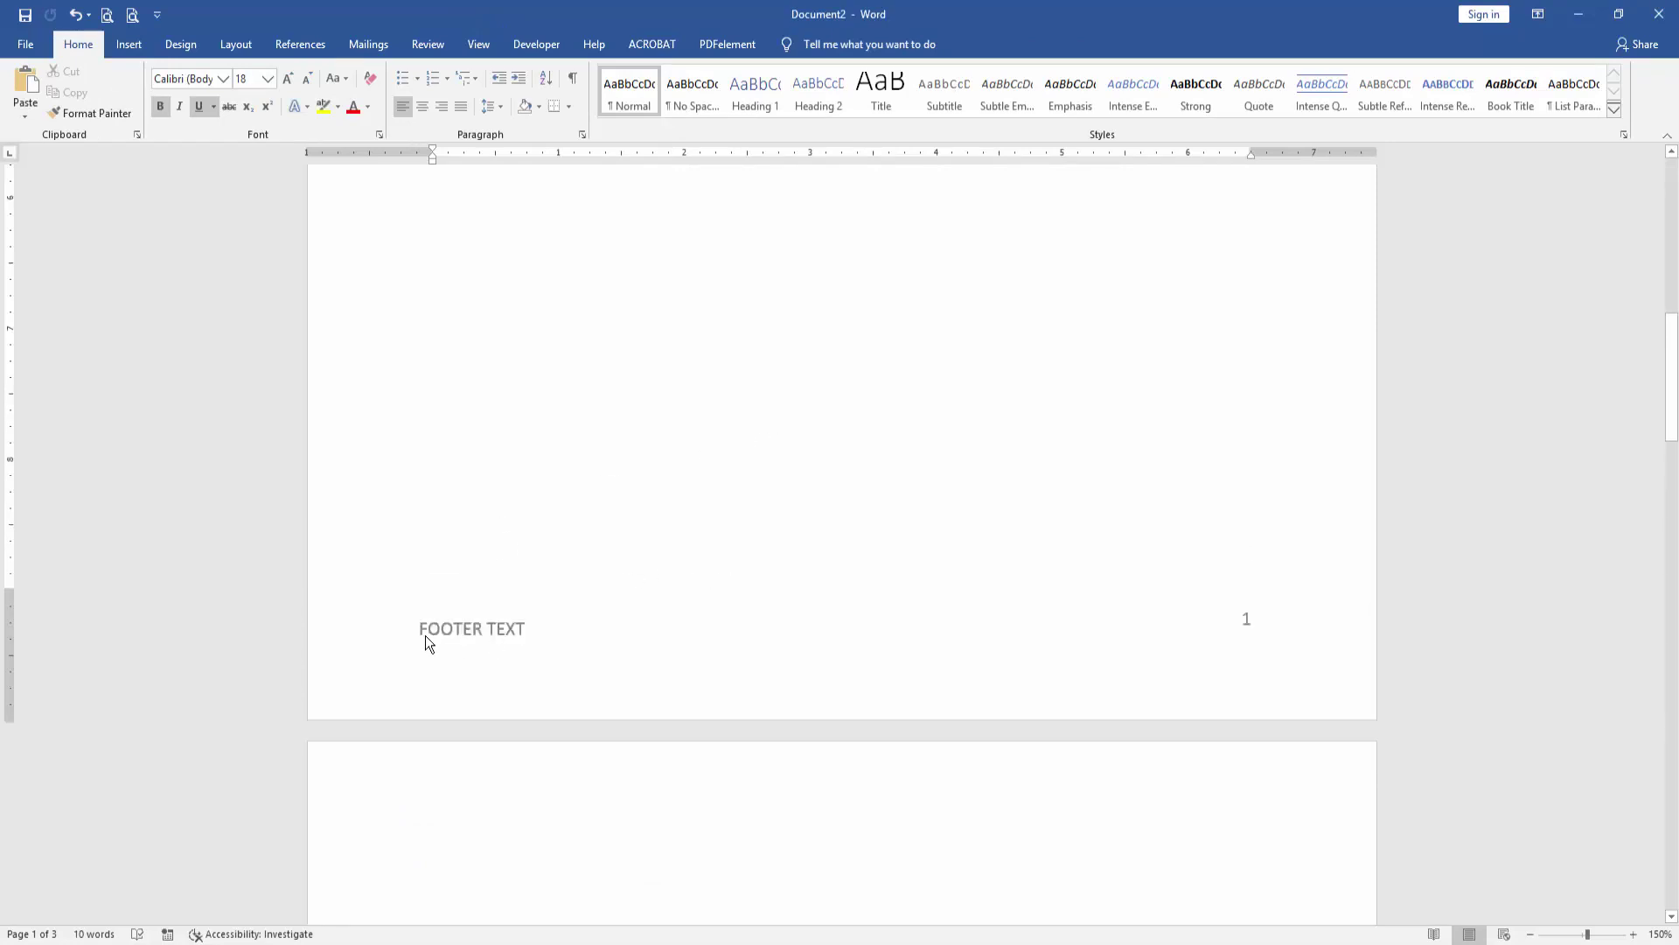